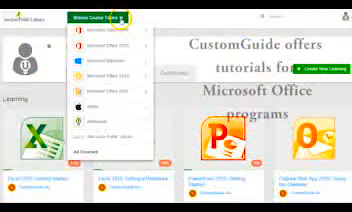
Navigate Browse Course Topics to Microsoft Office 2010 > Excel 2010 and open Excel 2010: Getting Started.
left_click(120, 47)
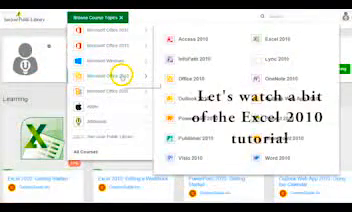
left_click(268, 39)
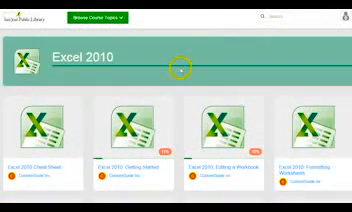
left_click(130, 130)
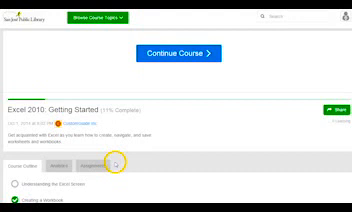
Start the Creating a Workbook lesson video and let it show a new blank workbook.
left_click(53, 201)
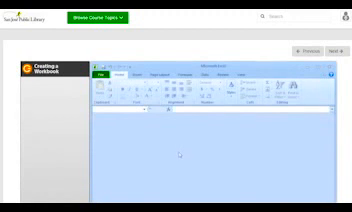
scroll(187, 153, "down", 1)
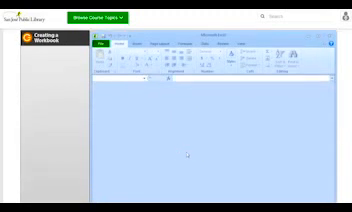